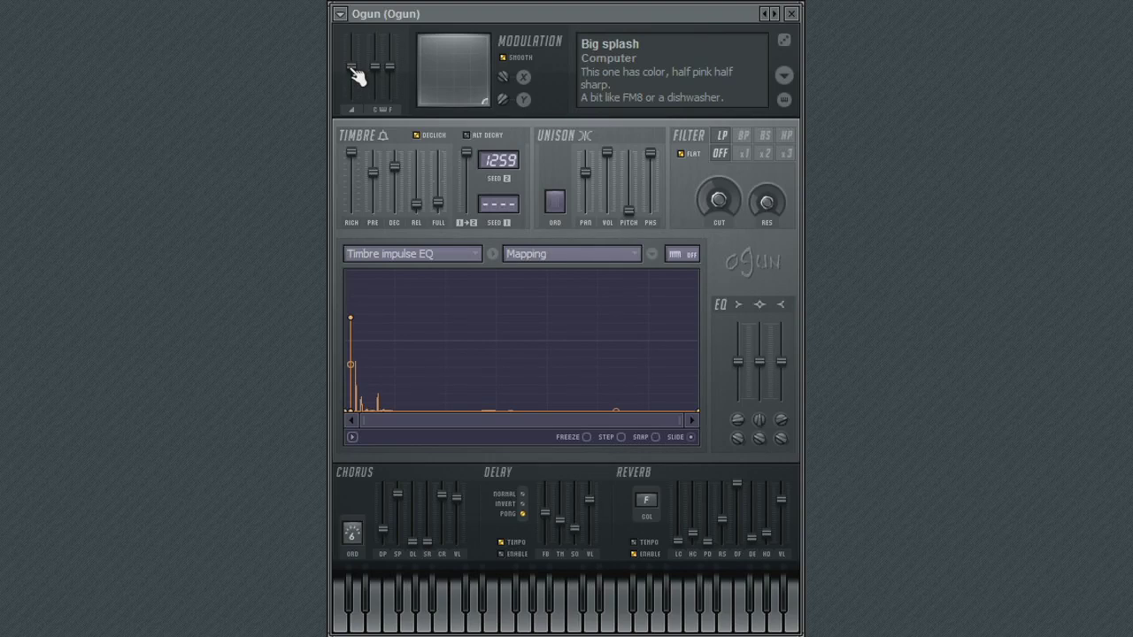
- Adjust the first, second and third modulation amounts while notes play, pulling the last two back down
mouse_move(357, 77)
left_mouse_down()
mouse_move(346, 20)
mouse_move(362, 223)
mouse_move(357, 43)
mouse_move(360, 119)
mouse_move(362, 76)
left_mouse_up()
mouse_move(385, 78)
left_mouse_down()
mouse_move(375, 15)
mouse_move(375, 83)
left_mouse_up()
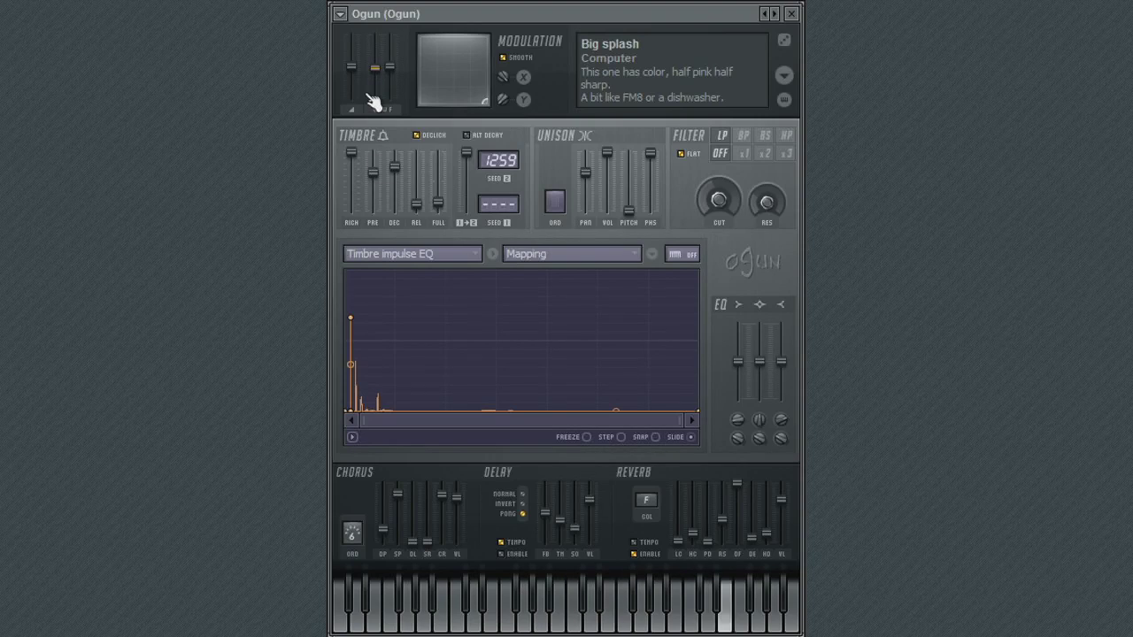
left_click_drag(395, 94, 395, 78)
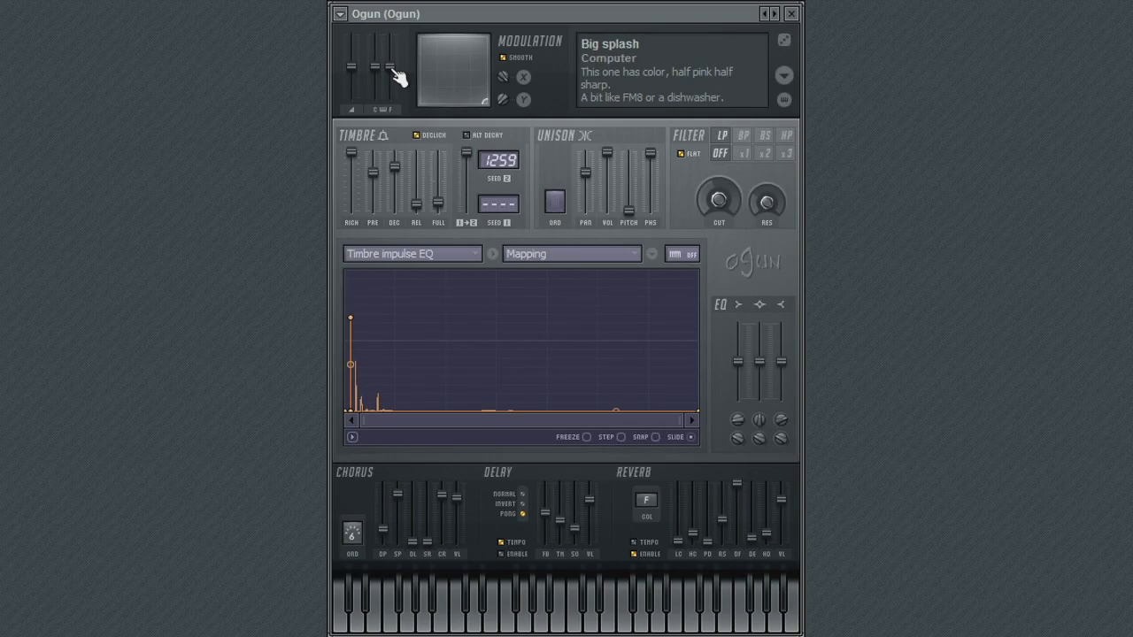
left_click_drag(398, 78, 389, 25)
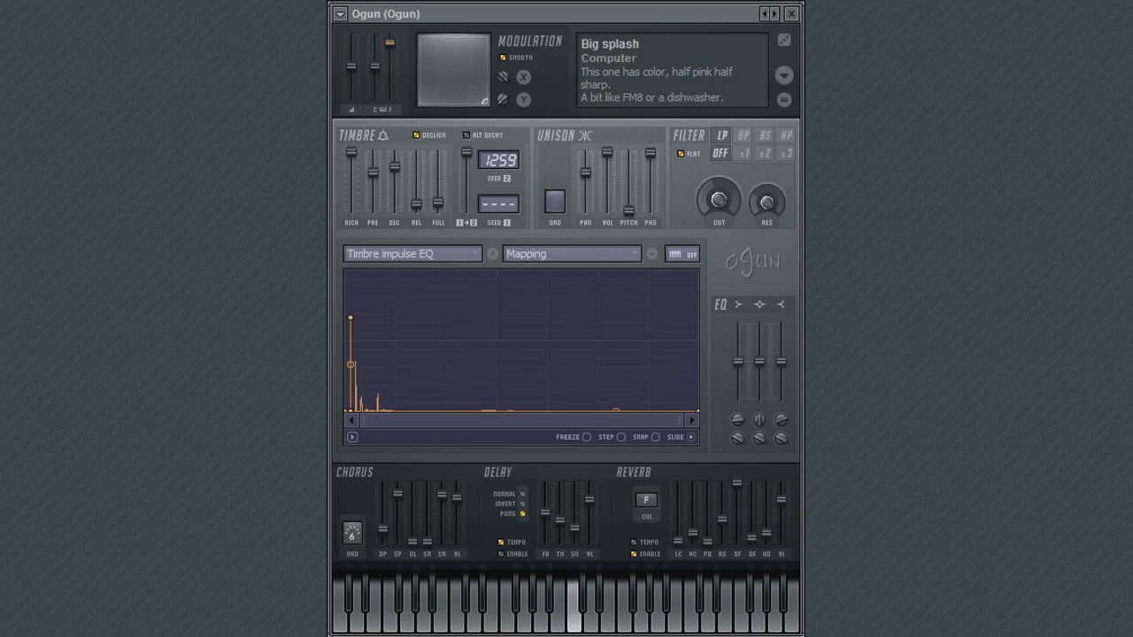
left_click_drag(389, 42, 384, 112)
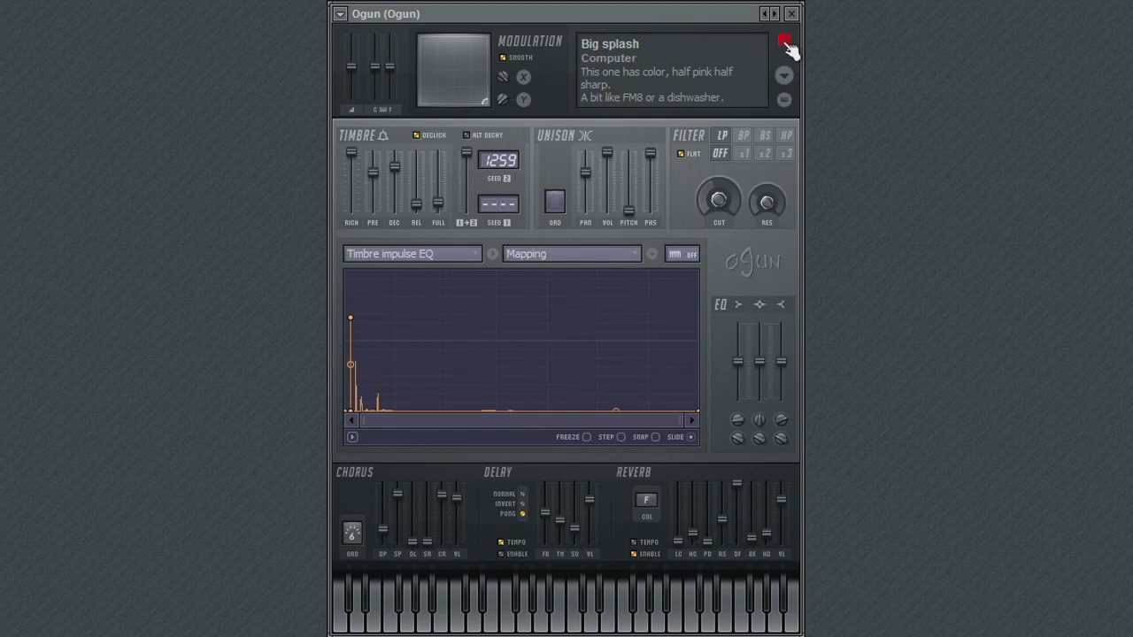
- Step through the Computer presets, Sharp vibe to WideSynthesizer, until Force loads
left_click(785, 42)
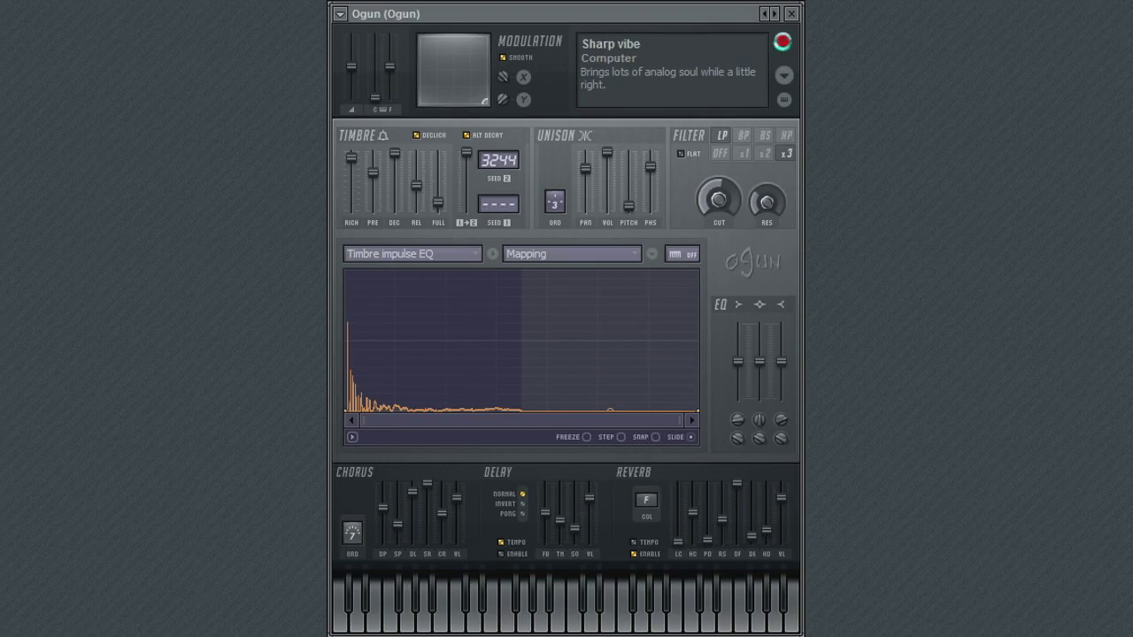
left_click(784, 42)
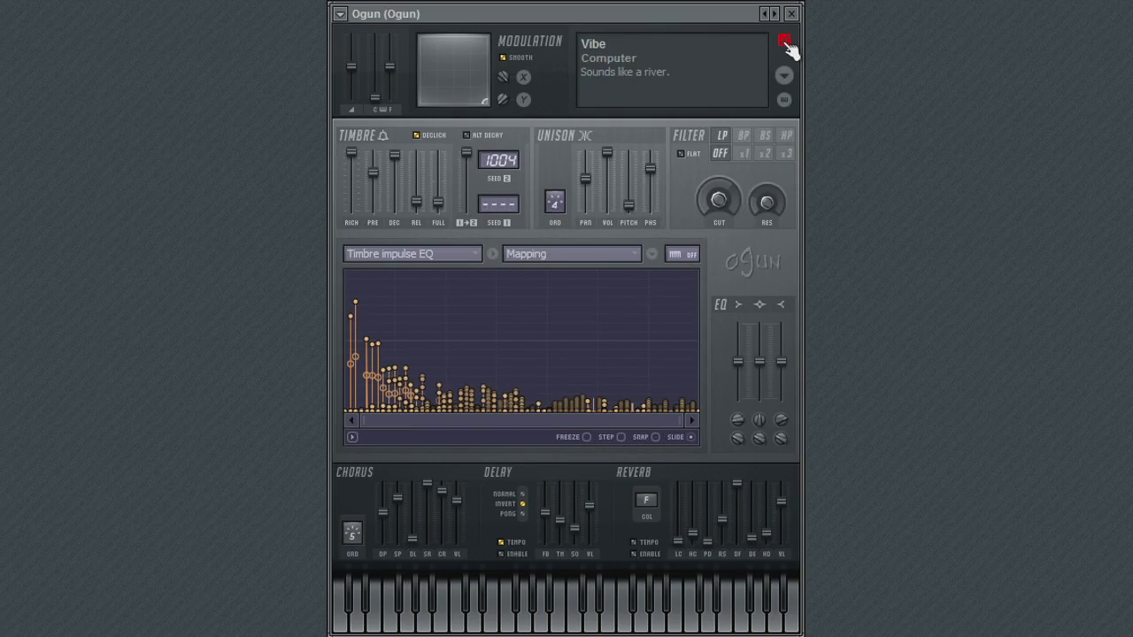
left_click(785, 43)
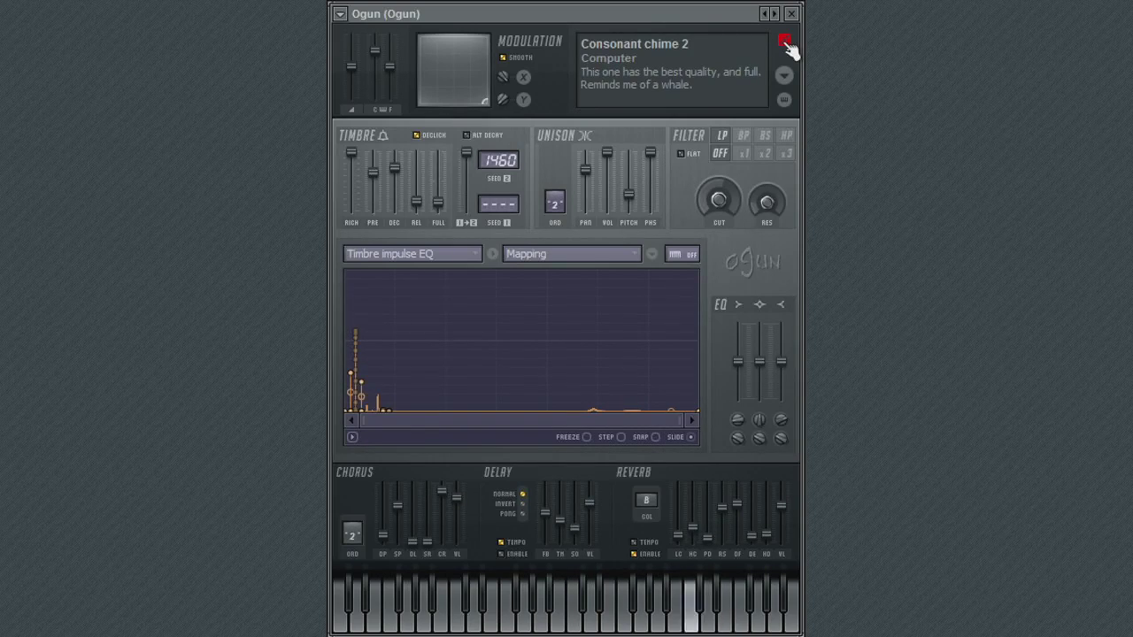
left_click(784, 43)
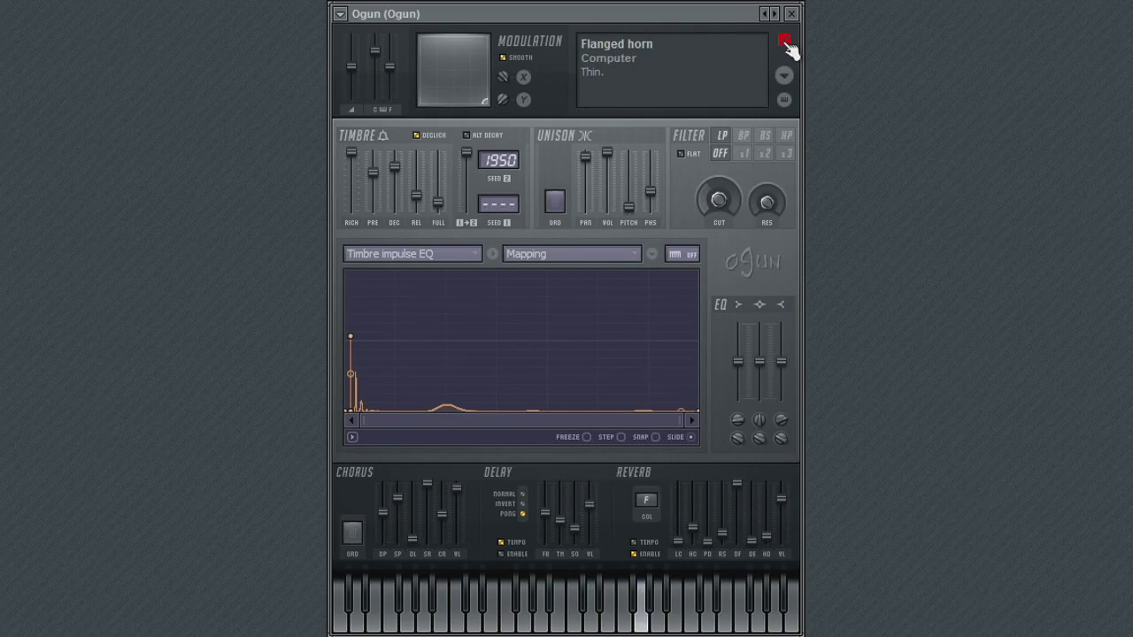
left_click(785, 43)
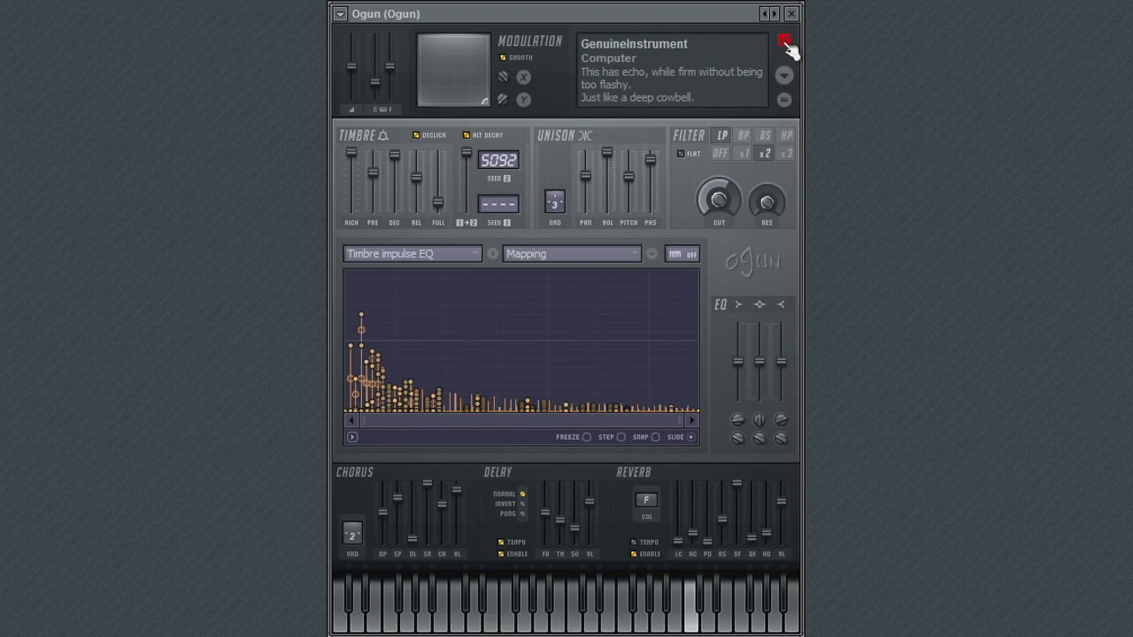
left_click(785, 43)
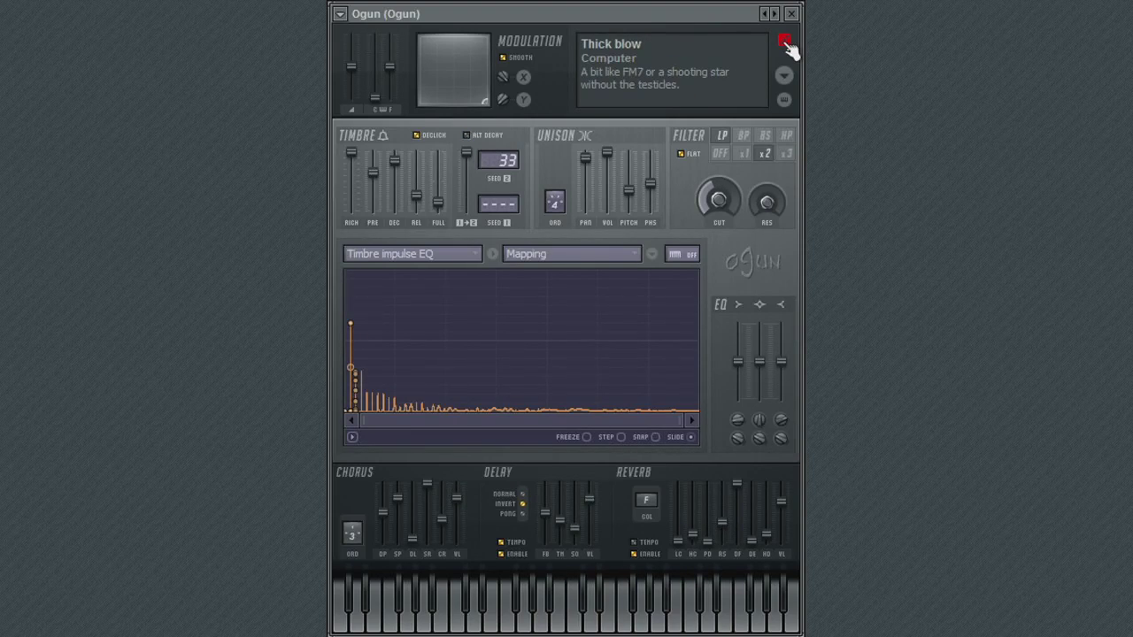
left_click(785, 44)
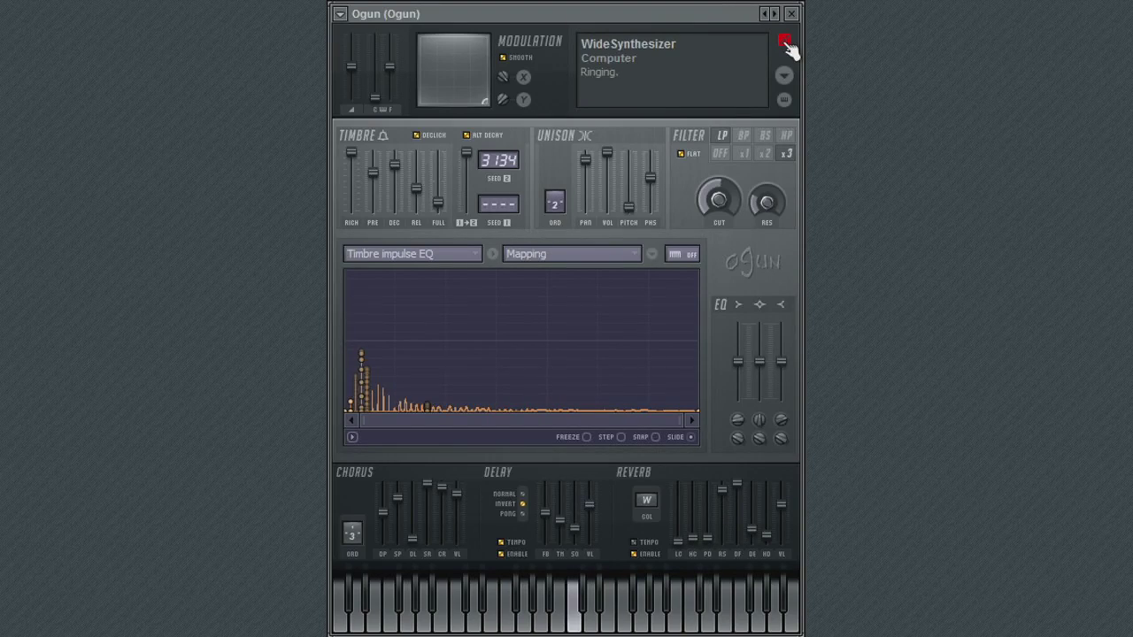
left_click(786, 43)
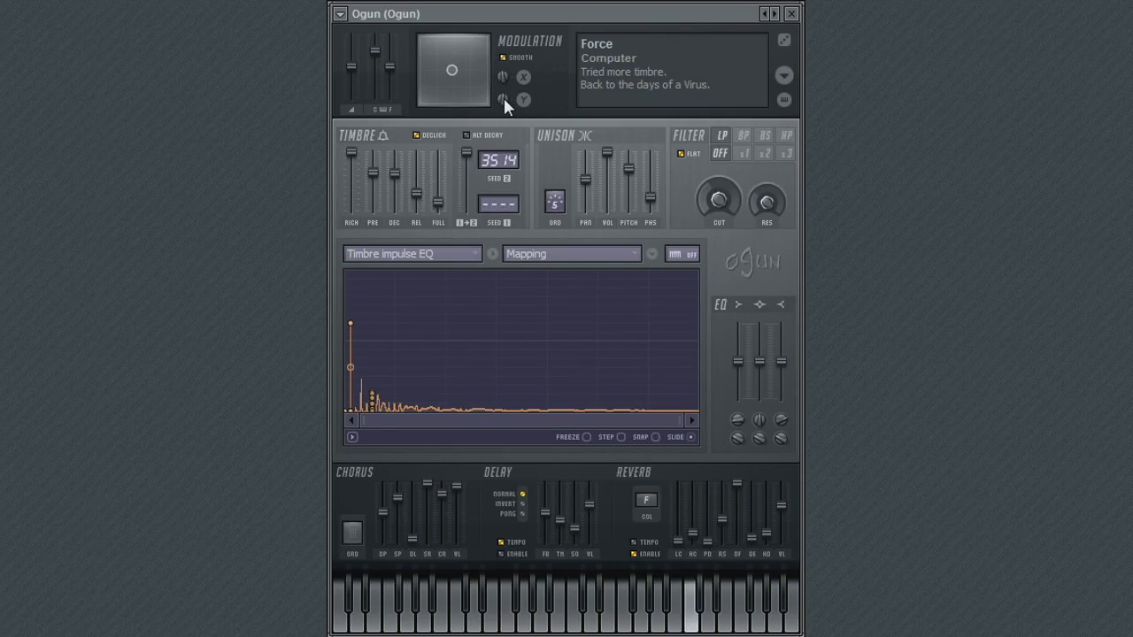
- Nudge Y modulation up and back, then Reset both the X and Y modulation knobs
left_click_drag(504, 99, 504, 89)
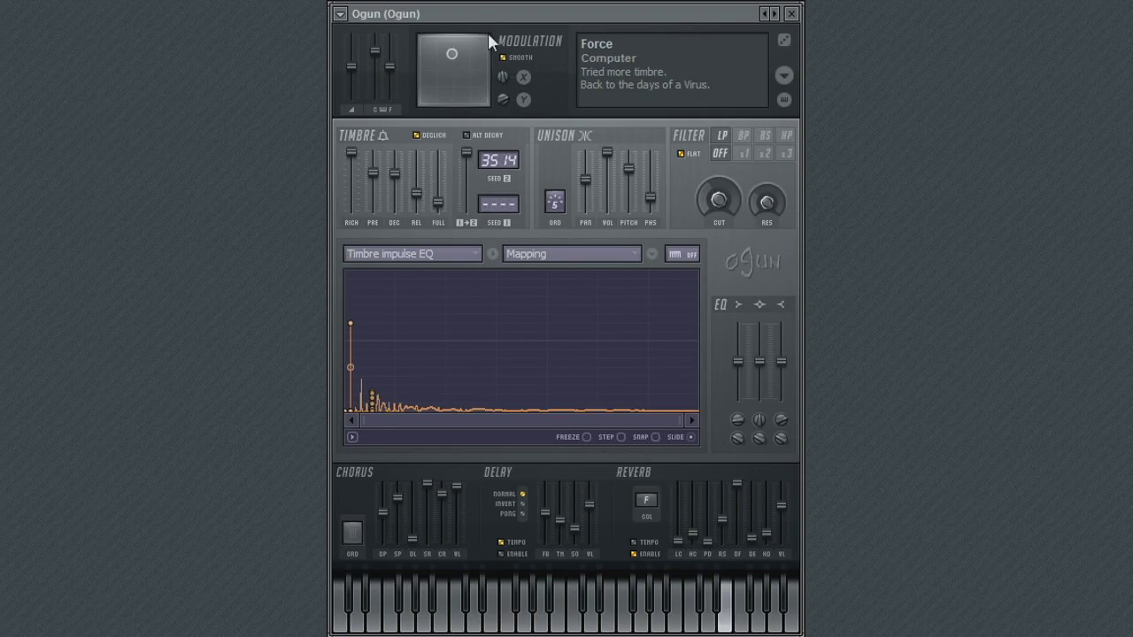
left_click_drag(497, 95, 504, 100)
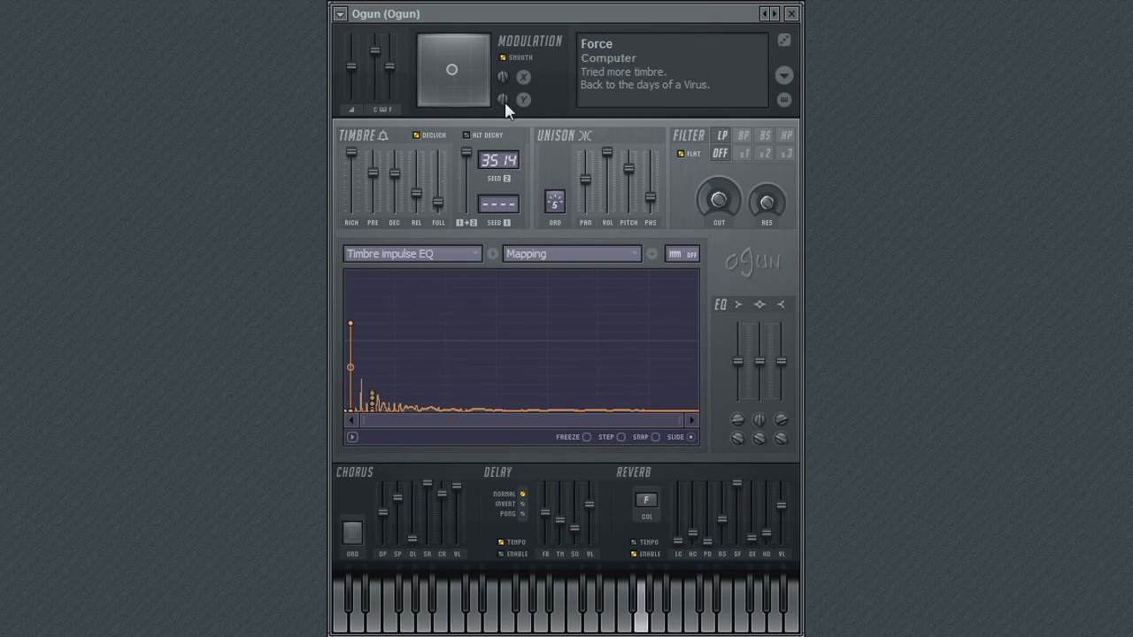
right_click(501, 75)
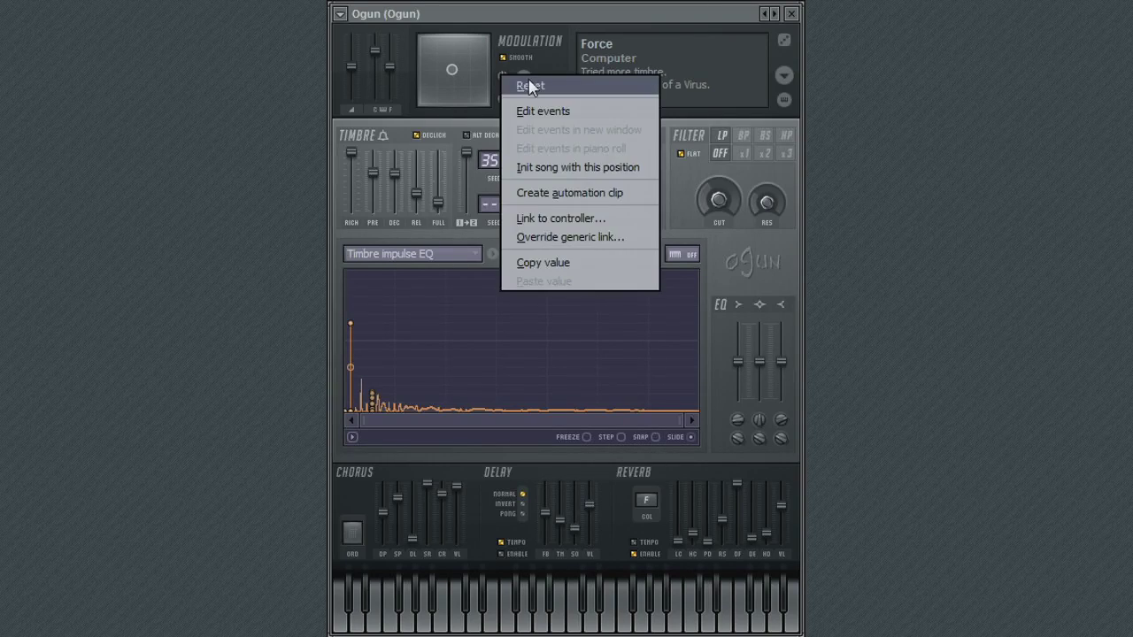
left_click(530, 85)
right_click(502, 99)
left_click(522, 109)
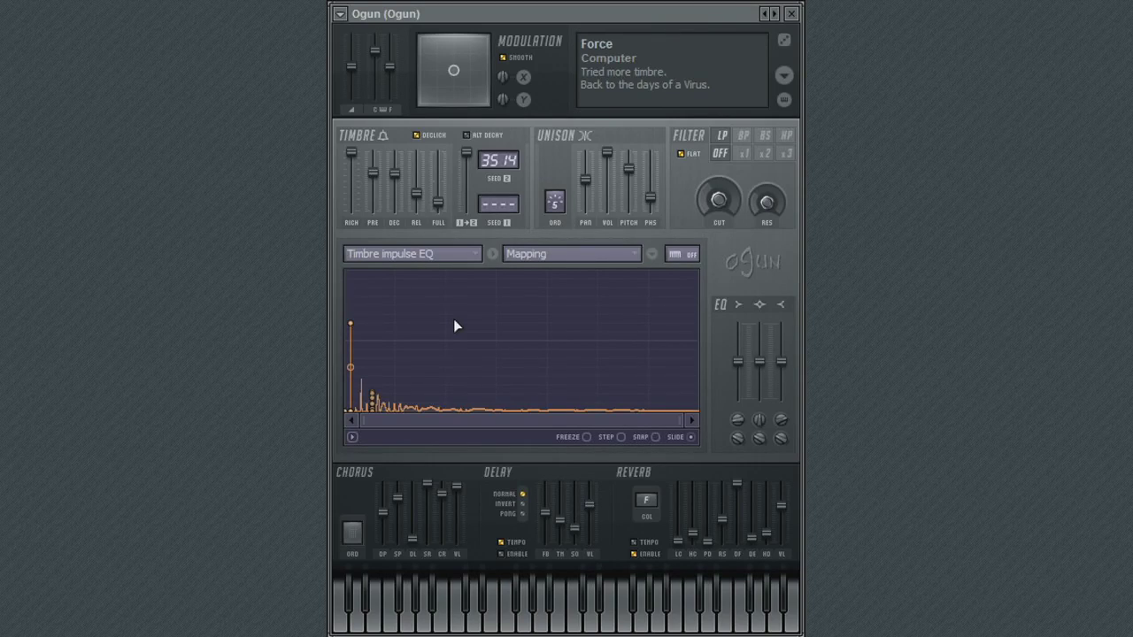
- Select Volume as the mapped parameter with Modulation X mapping as its source
left_click(381, 253)
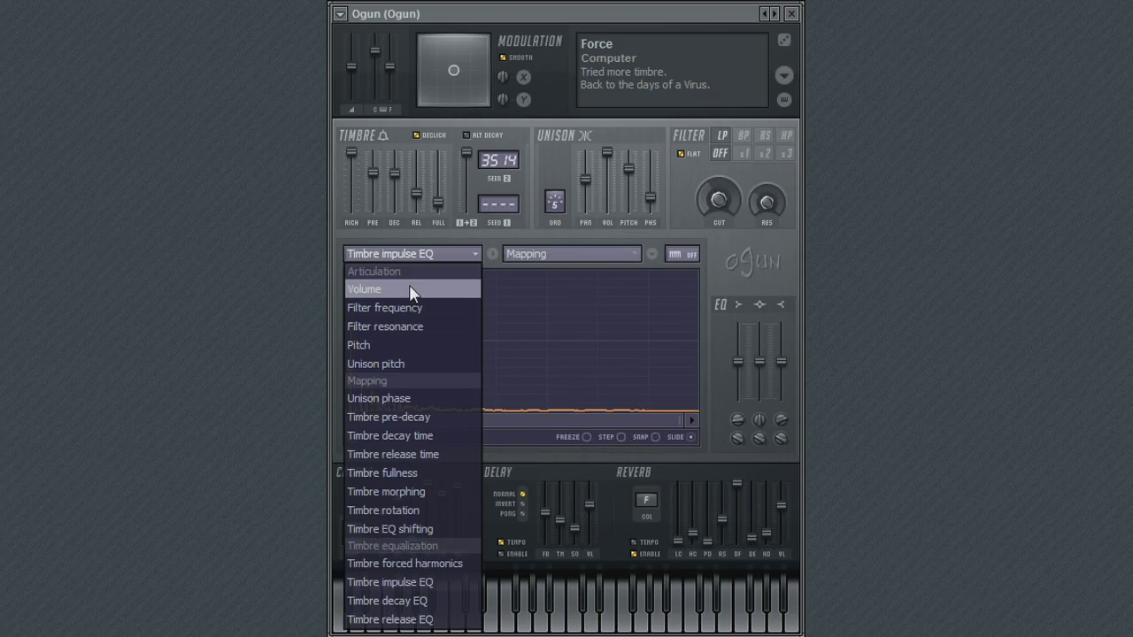
left_click(409, 286)
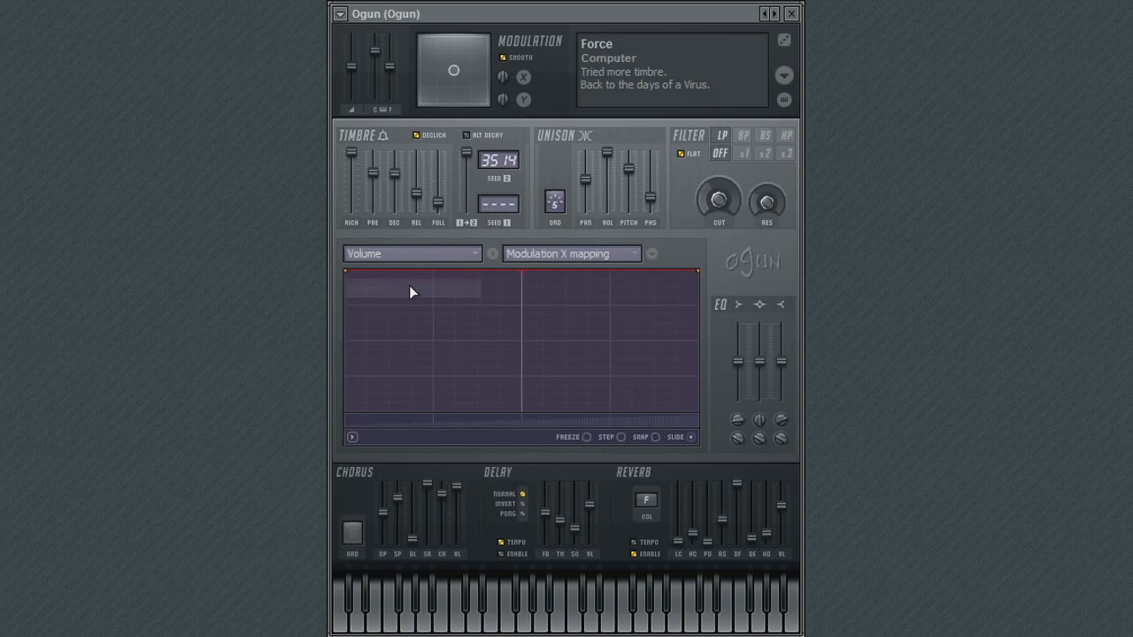
left_click(587, 254)
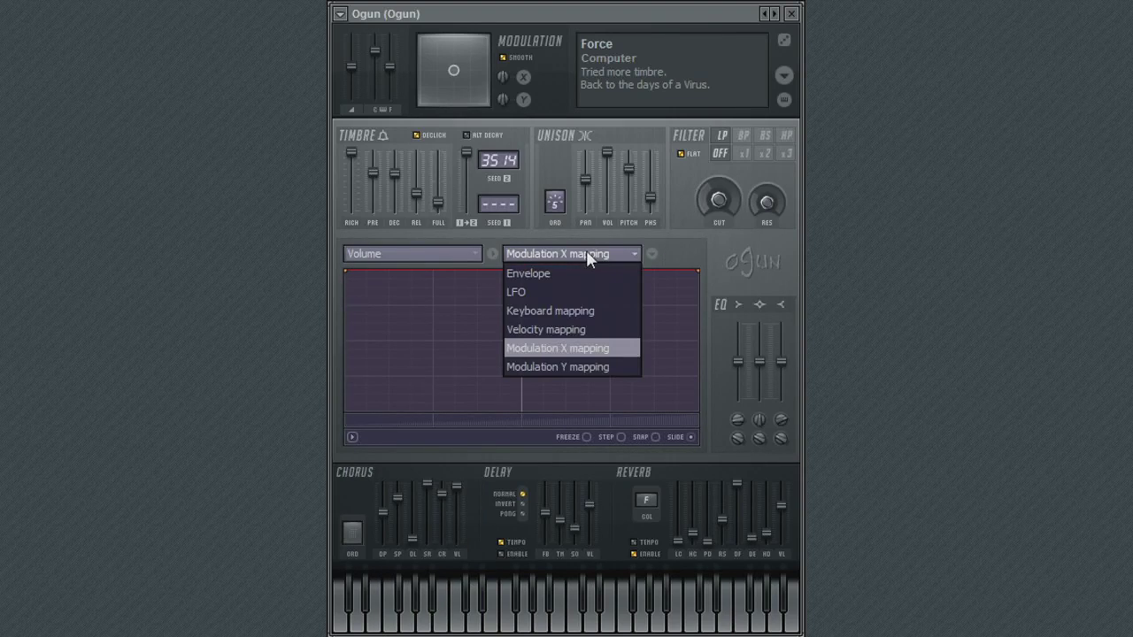
left_click(602, 356)
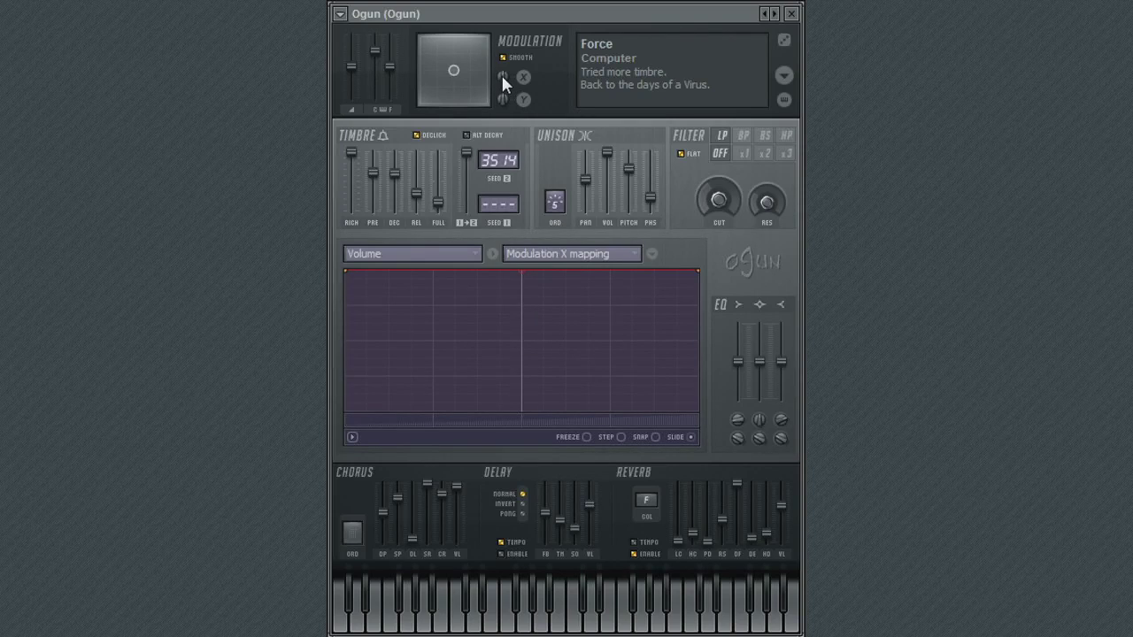
- Drag the Volume line's right endpoint to the bottom, testing with the Modulation X knob
mouse_move(501, 72)
left_mouse_down()
mouse_move(510, 181)
mouse_move(494, 7)
mouse_move(493, 64)
mouse_move(514, 78)
left_mouse_up()
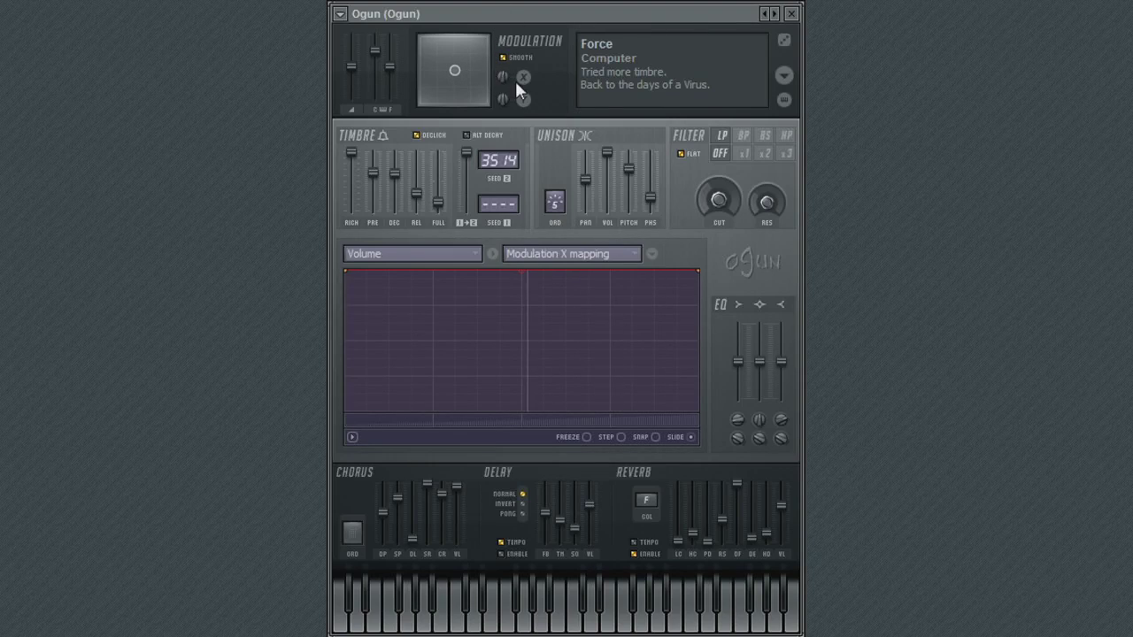
right_click(504, 78)
left_click(519, 89)
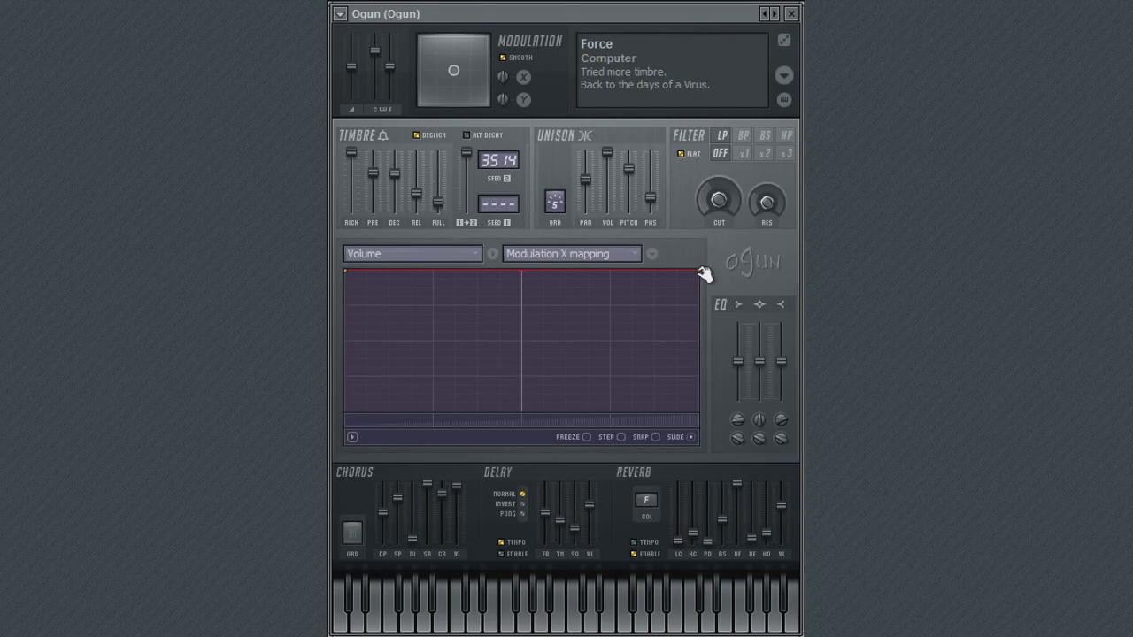
left_click_drag(698, 272, 720, 413)
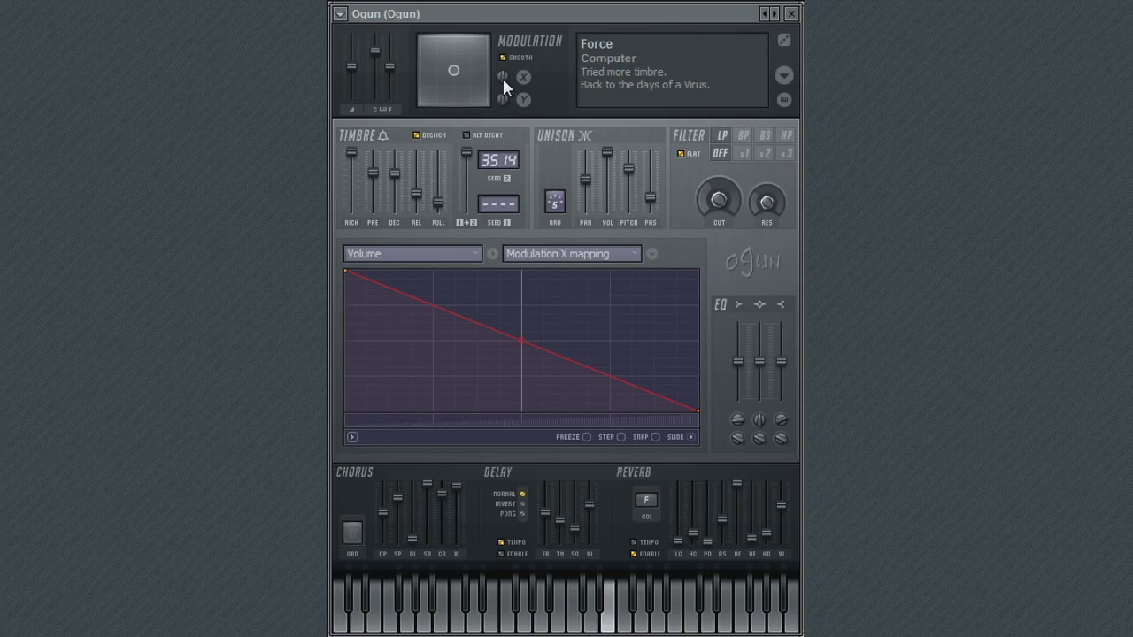
mouse_move(502, 76)
left_mouse_down()
mouse_move(504, 204)
mouse_move(494, 0)
mouse_move(487, 77)
mouse_move(501, 78)
left_mouse_up()
- Map Pitch to Modulation Y, raise the line's right end to the top, and test Y
left_click(453, 255)
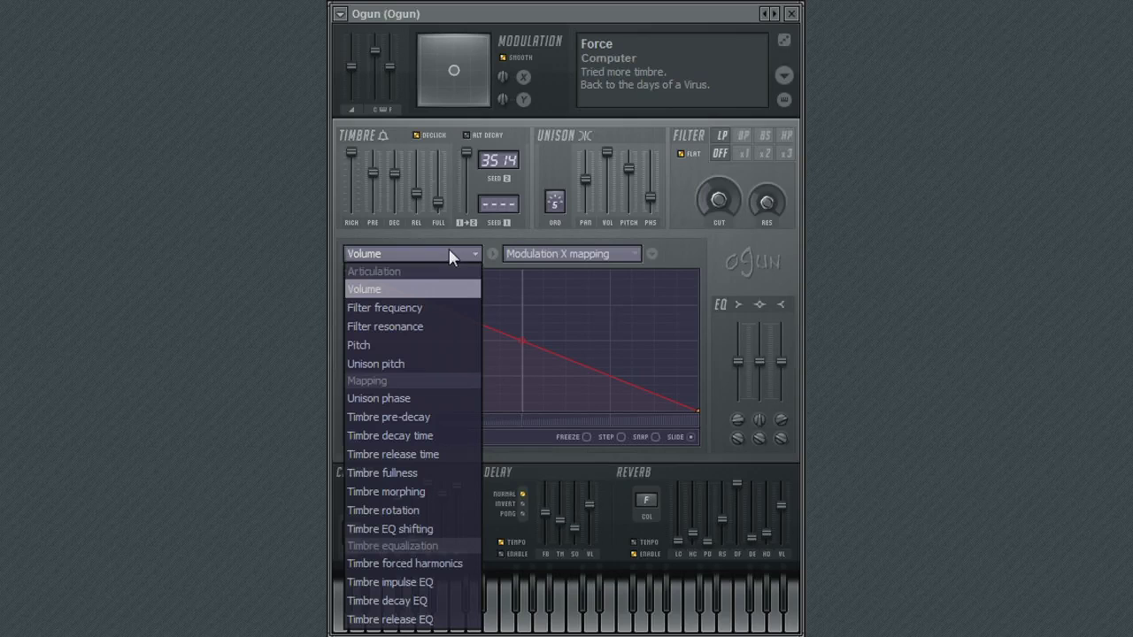
left_click(435, 345)
left_click(536, 257)
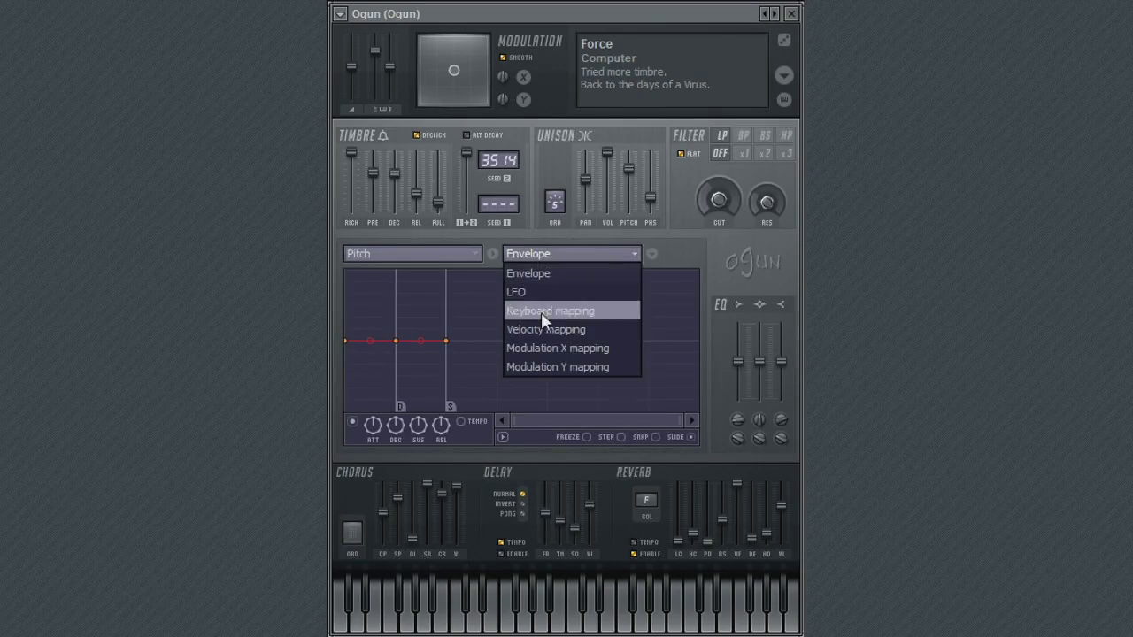
left_click(544, 368)
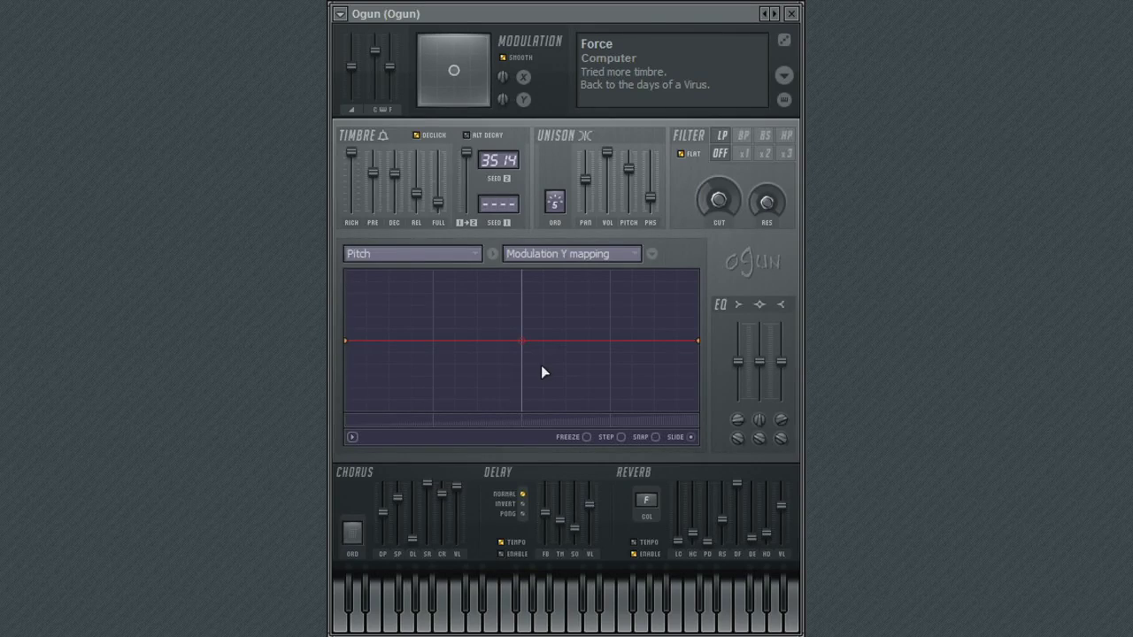
left_click_drag(703, 343, 701, 257)
mouse_move(493, 100)
left_mouse_down()
mouse_move(505, 108)
mouse_move(505, 232)
mouse_move(505, 4)
mouse_move(503, 104)
left_mouse_up()
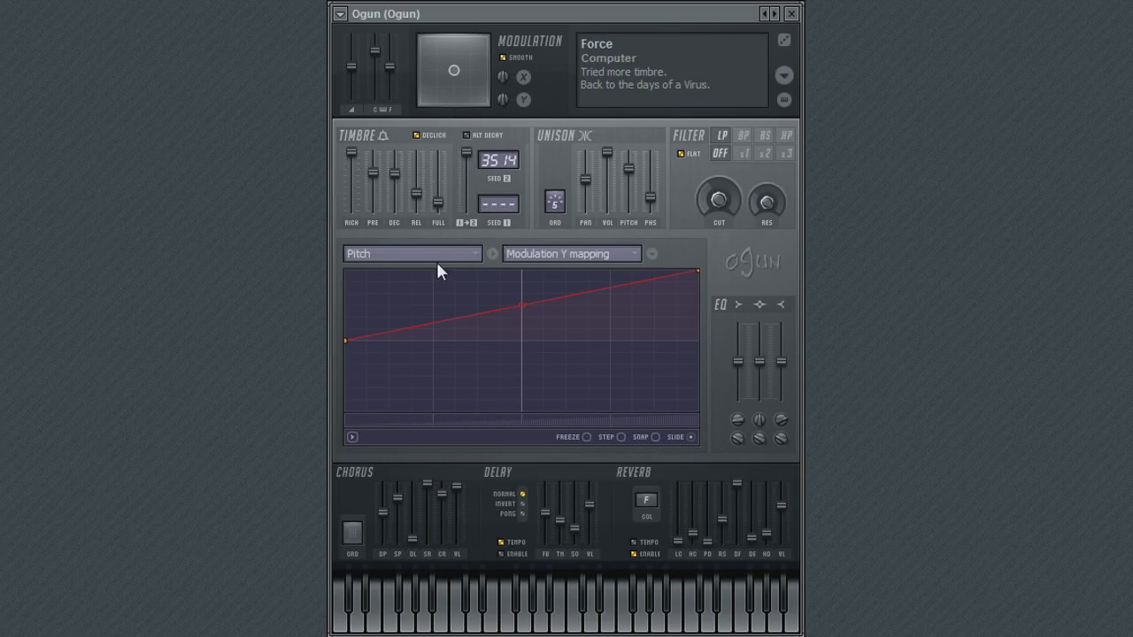
- Switch Pitch's source to Modulation X and drag the line from bottom-left to top-right
left_click(533, 256)
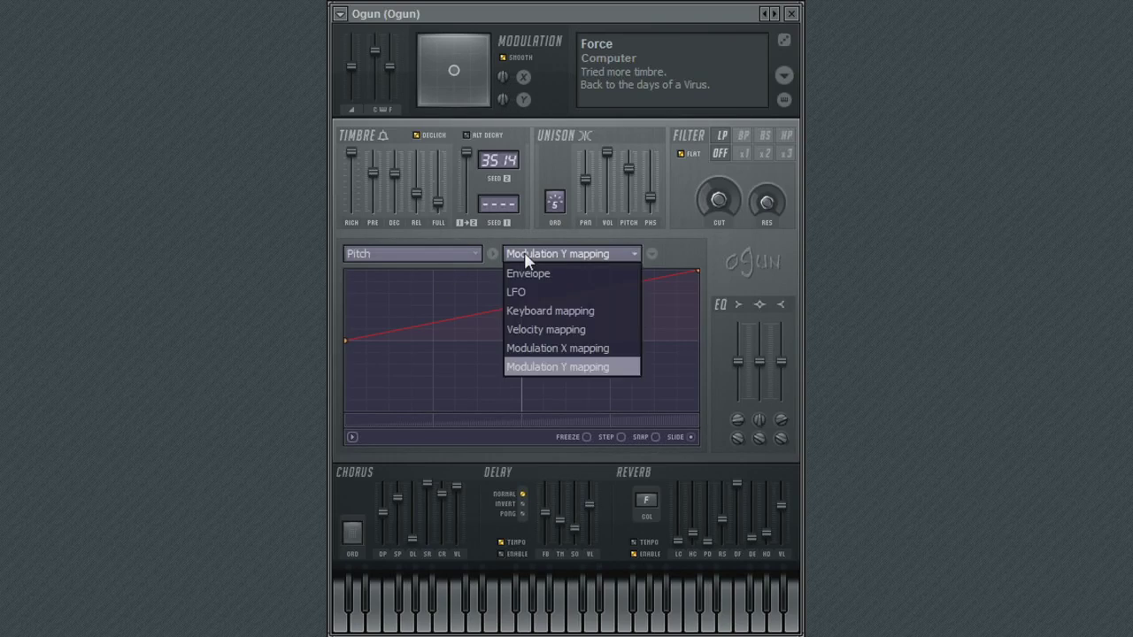
left_click(536, 351)
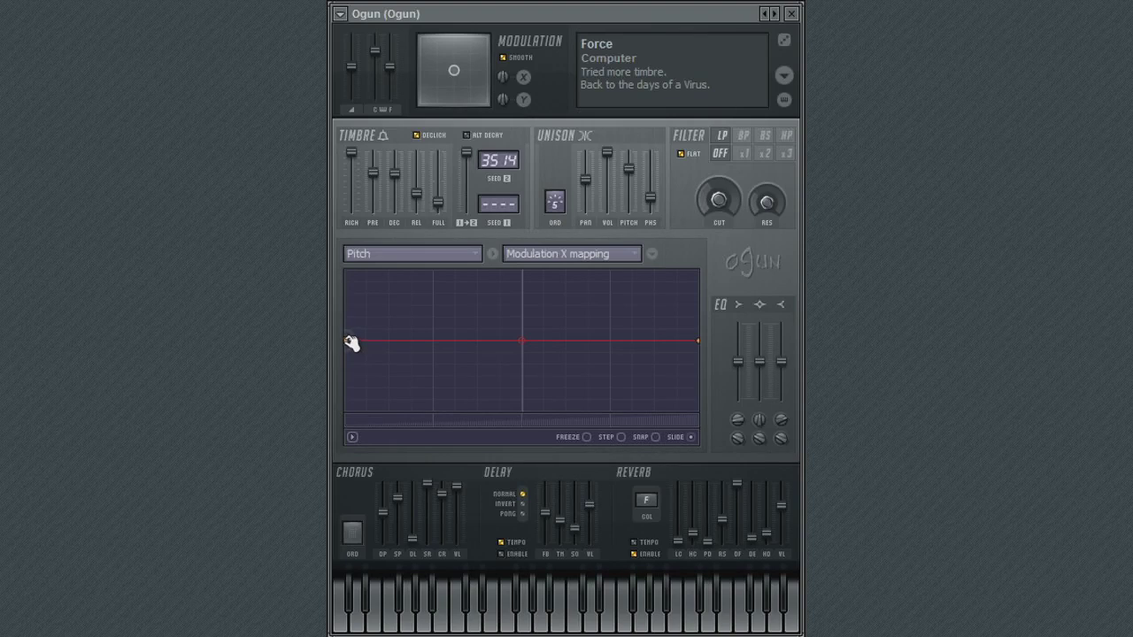
left_click_drag(351, 343, 348, 412)
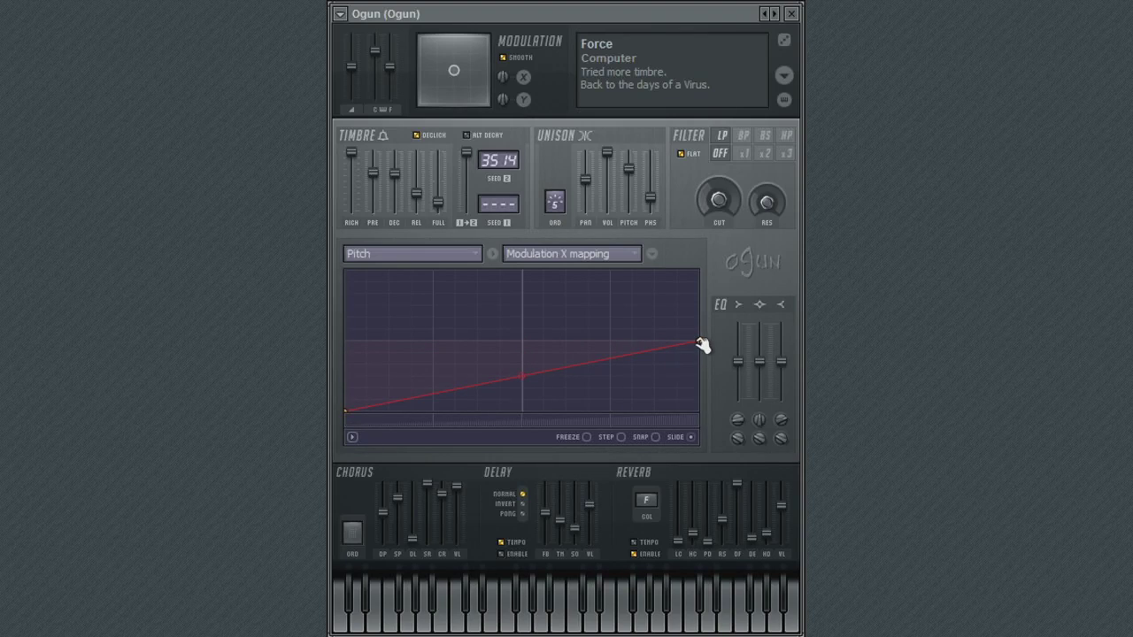
left_click_drag(700, 345, 701, 269)
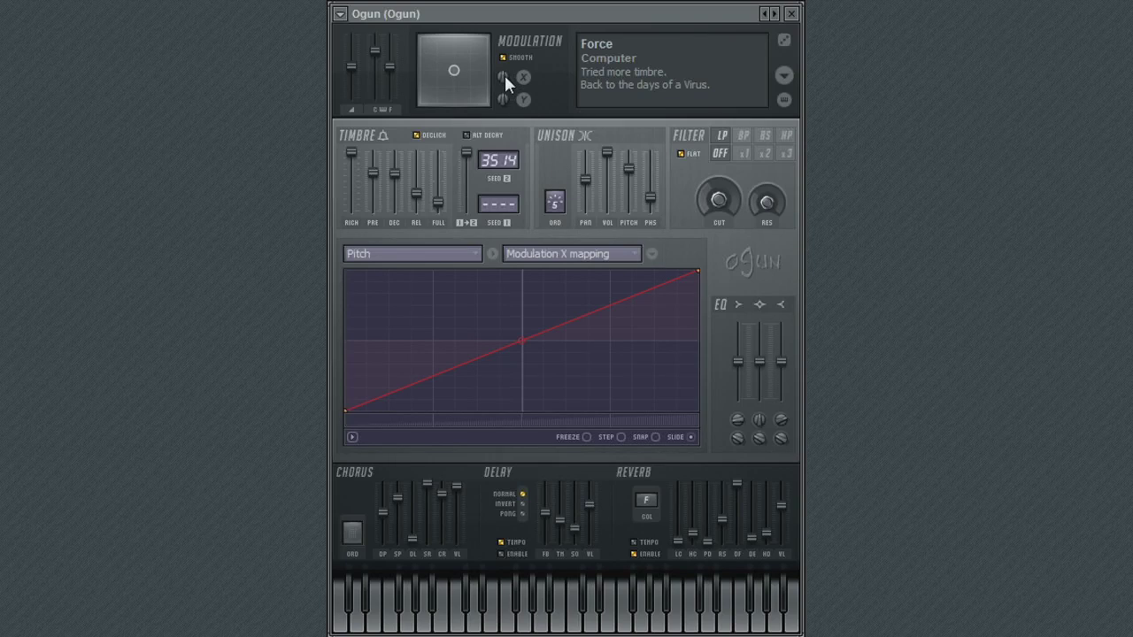
- Sweep Modulation X up, back to centre, then below centre to hear the pitch change
left_click_drag(505, 75, 506, 0)
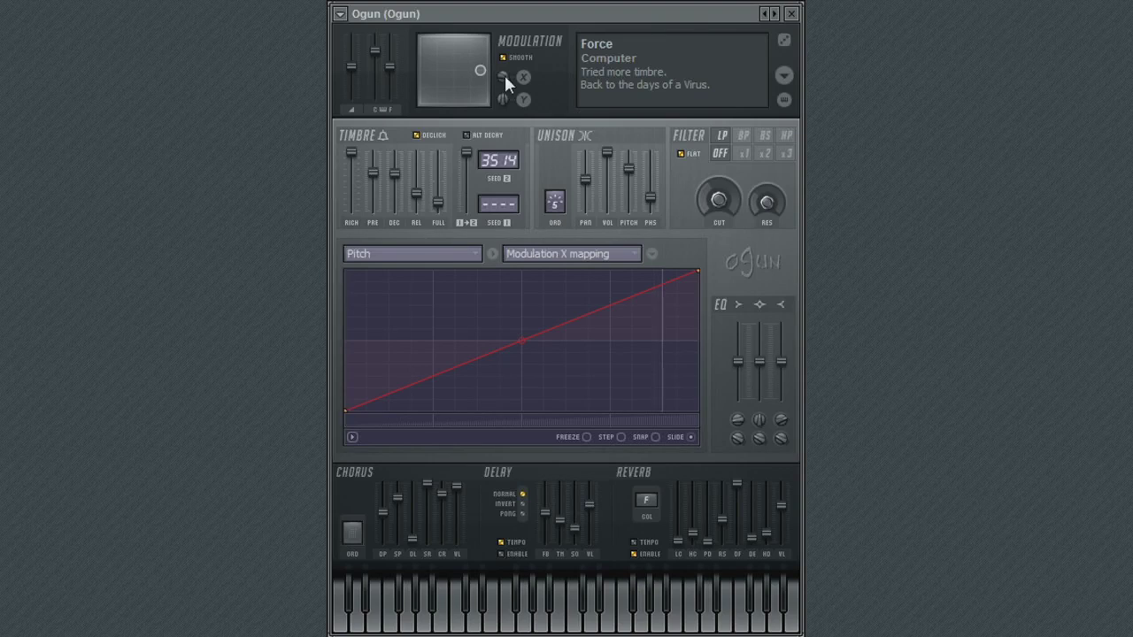
left_click_drag(504, 74, 503, 121)
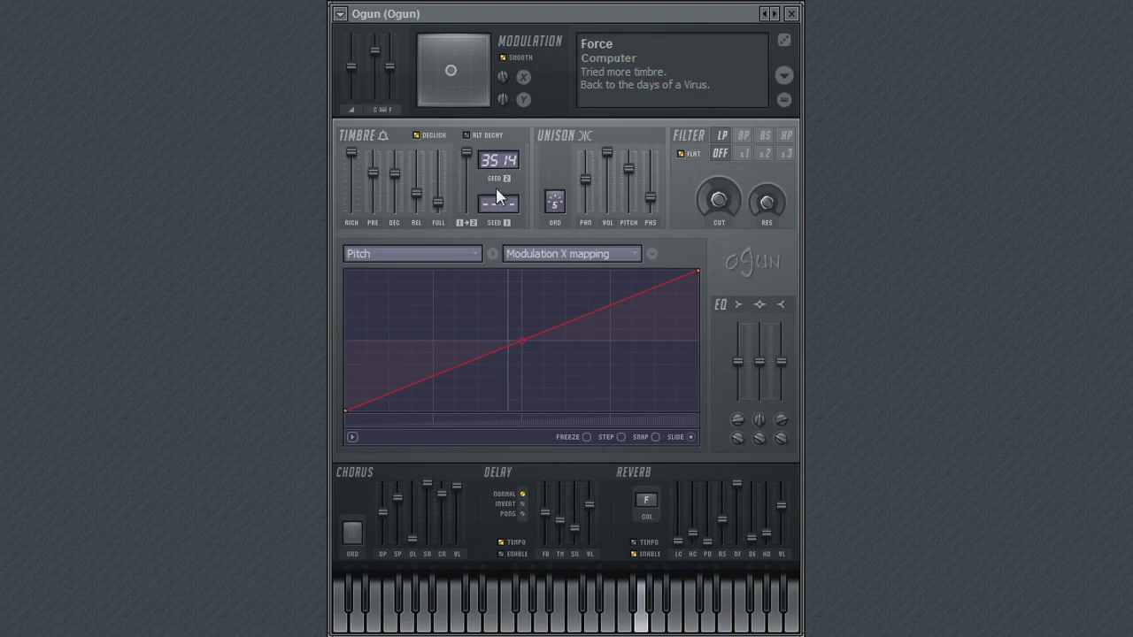
mouse_move(498, 197)
left_mouse_down()
mouse_move(478, 295)
mouse_move(491, 180)
left_mouse_up()
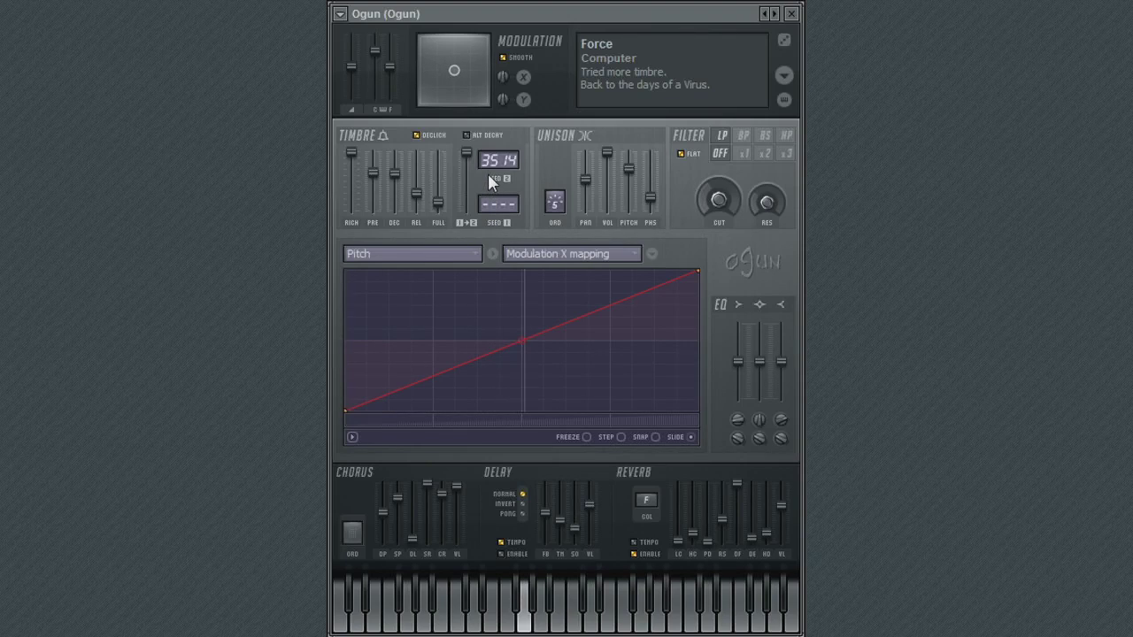
- Link Modulation X to a MIDI controller by auto-detect, then close Remote control settings
right_click(505, 76)
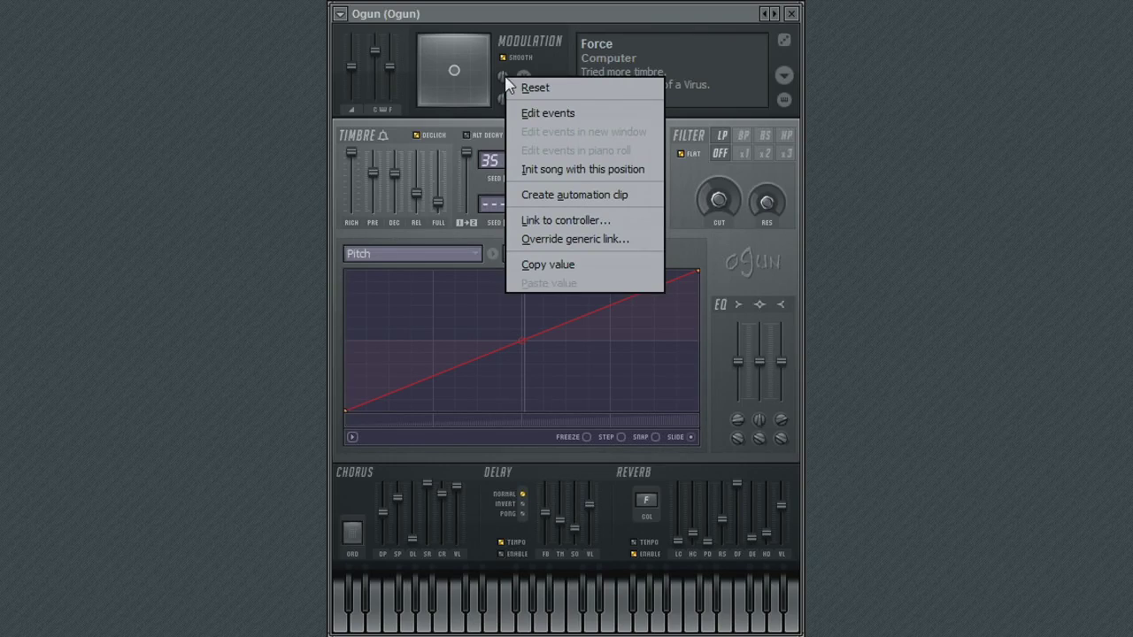
left_click(560, 221)
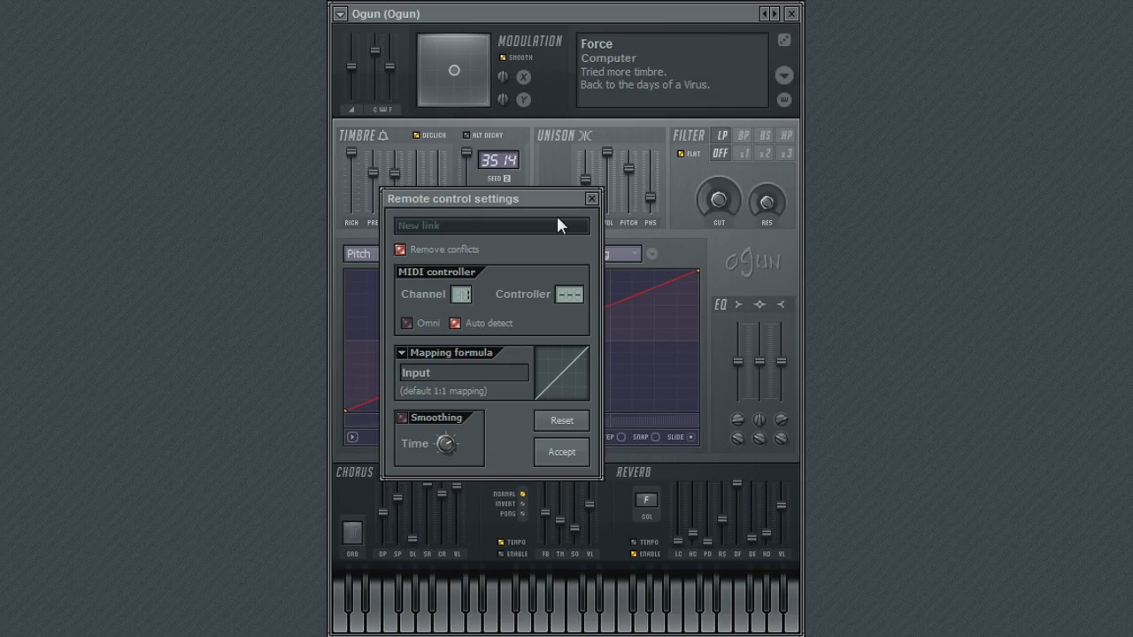
key("Escape")
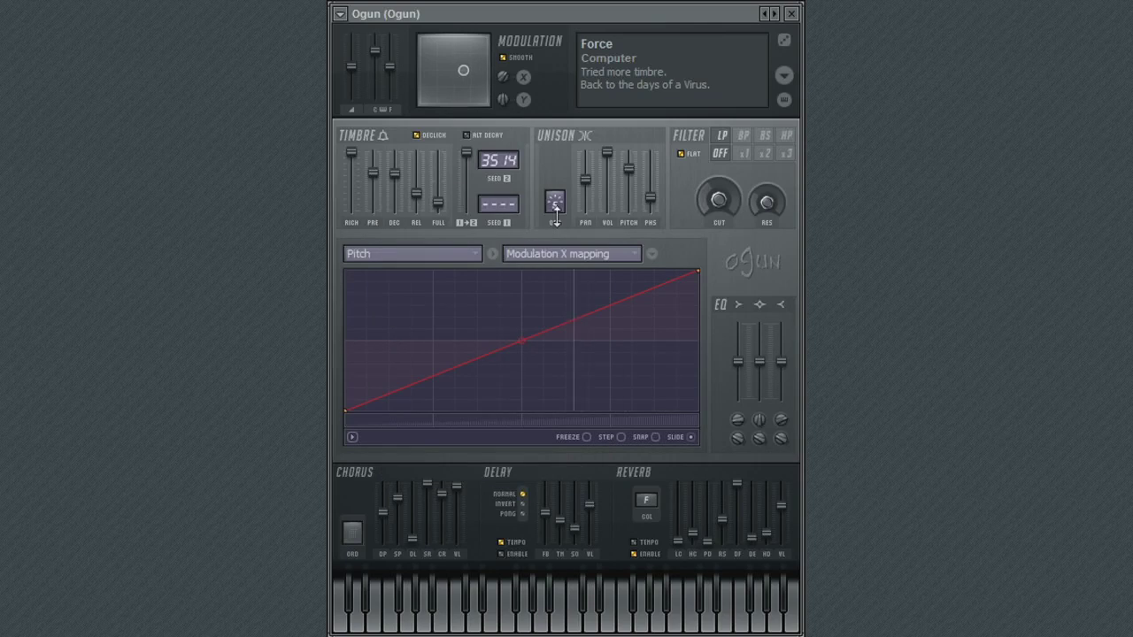